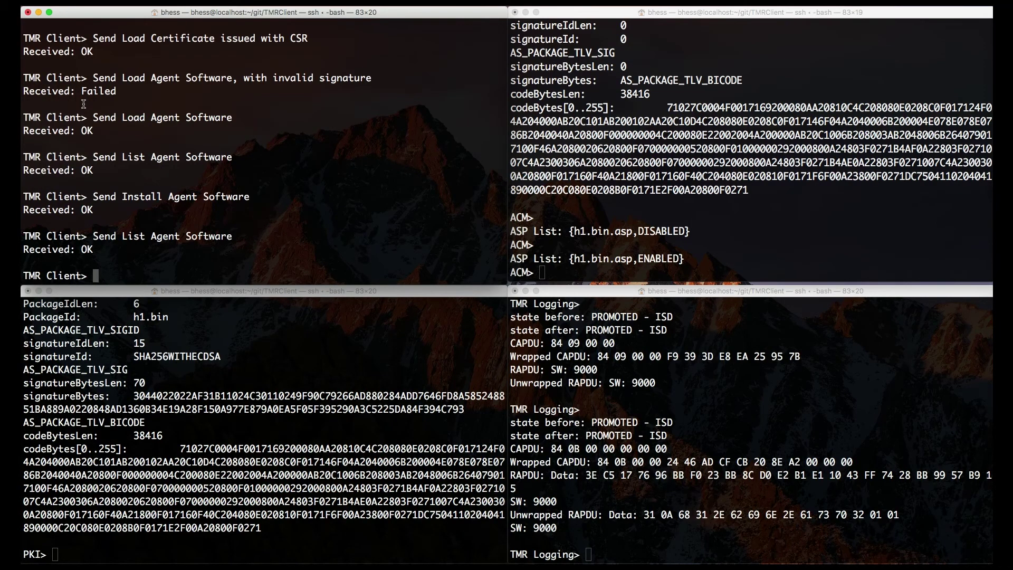
{"action": "left_click", "coordinate": [774, 196]}
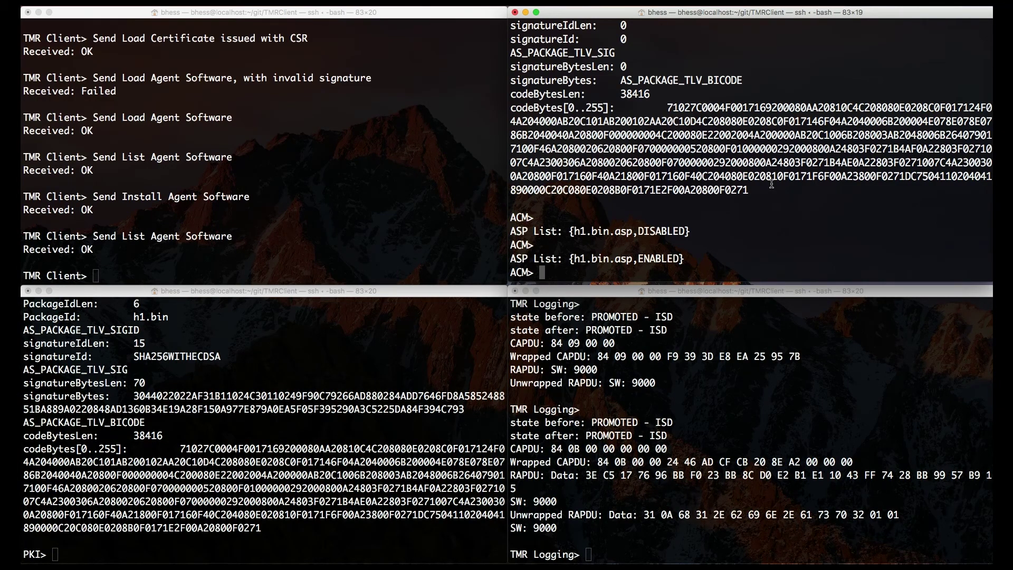
{"action": "left_click", "coordinate": [281, 393]}
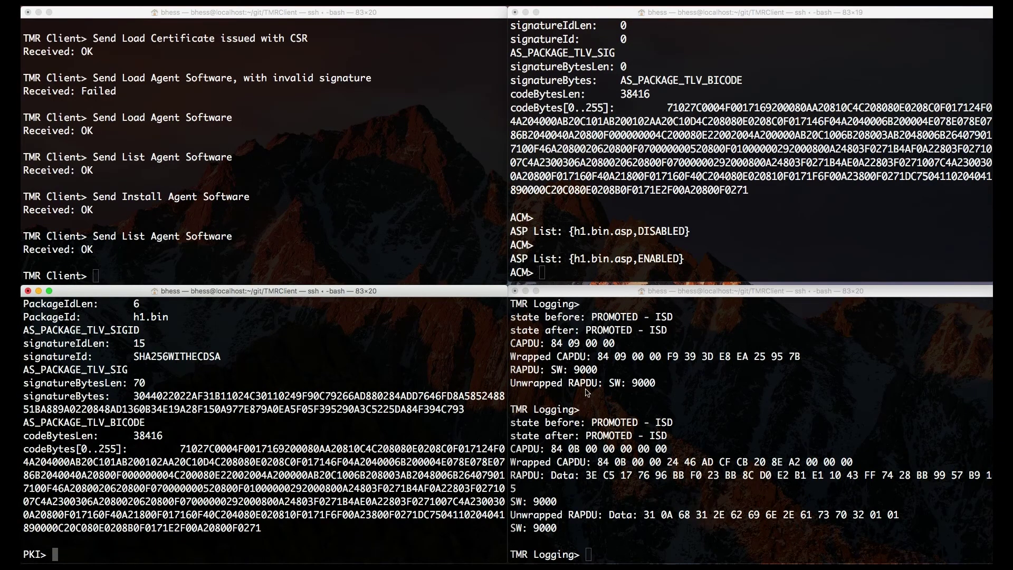
{"action": "left_click", "coordinate": [678, 413]}
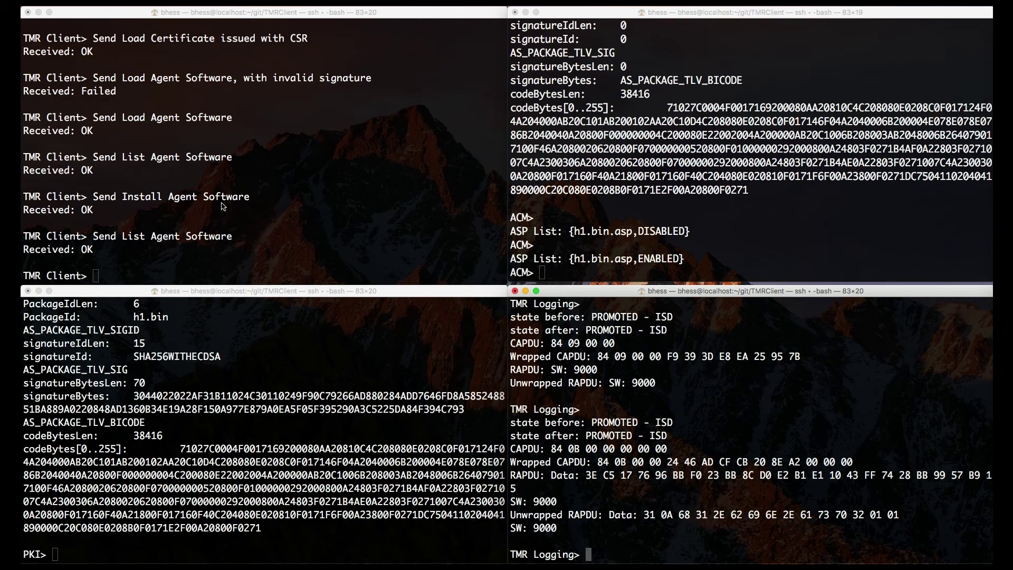
{"action": "left_click", "coordinate": [239, 131]}
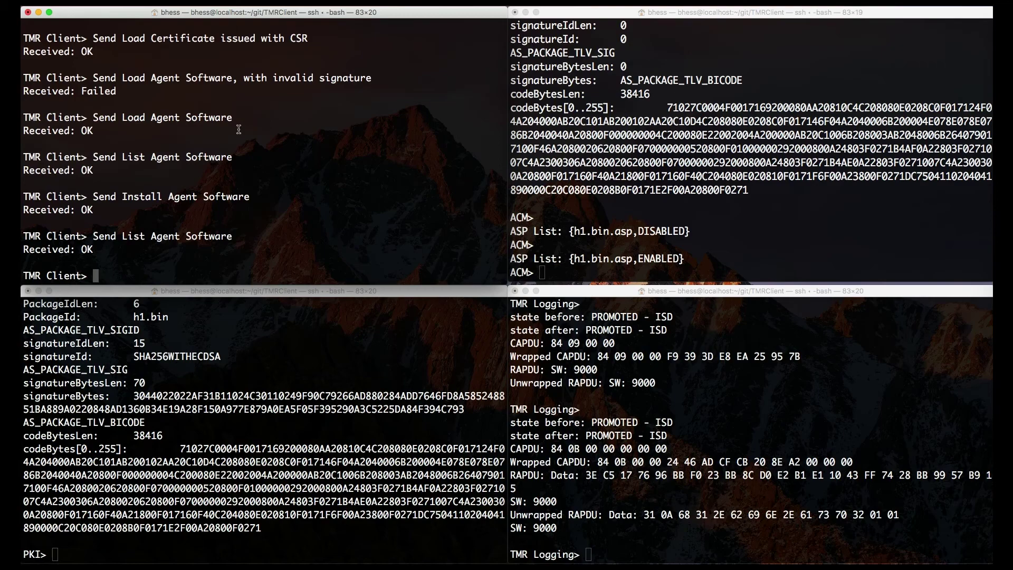
{"action": "left_click", "coordinate": [710, 175]}
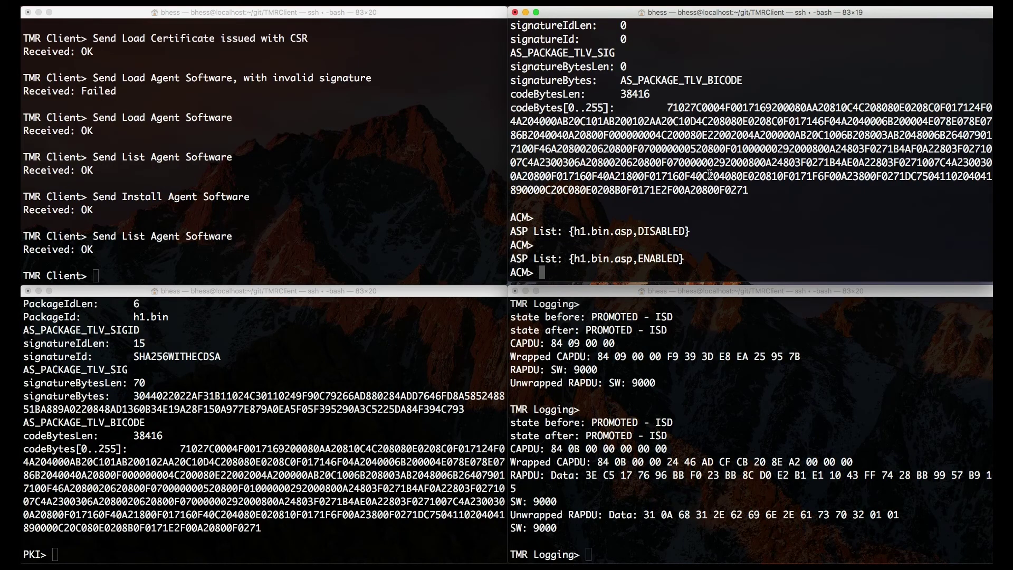
- Reload h1.bin with acm:load, re-sign it with pki:signas, and enter tmr:ldas in the TMR client
{"action": "type", "text": "acm:load"}
{"action": "key", "text": "Return"}
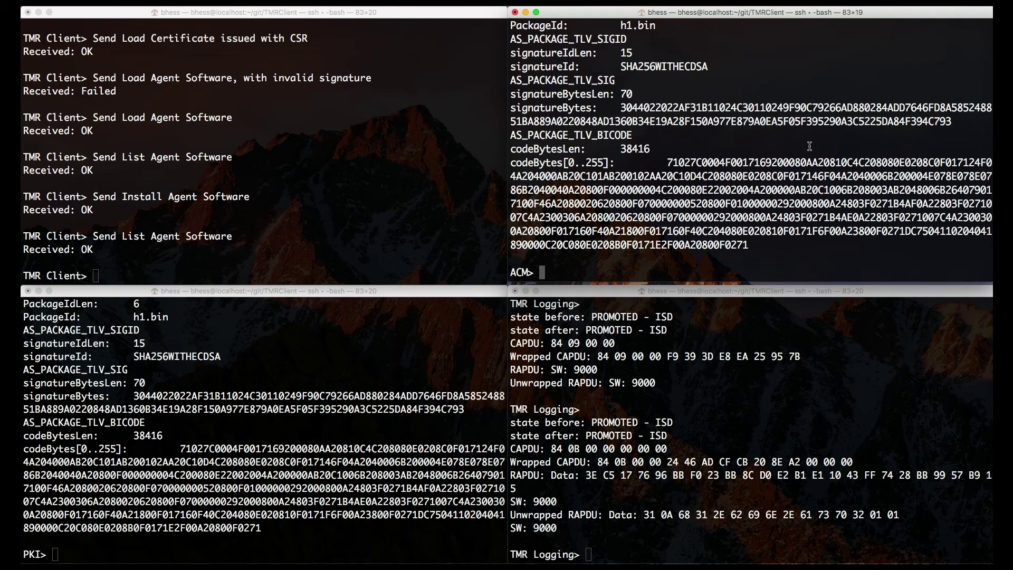
{"action": "left_click", "coordinate": [312, 417]}
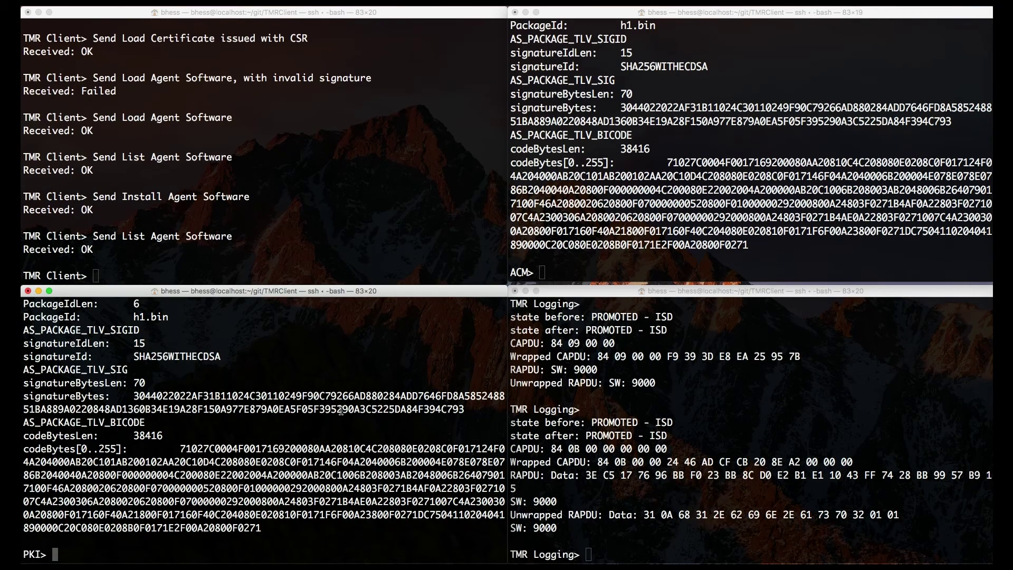
{"action": "type", "text": "pki:signas"}
{"action": "key", "text": "Return"}
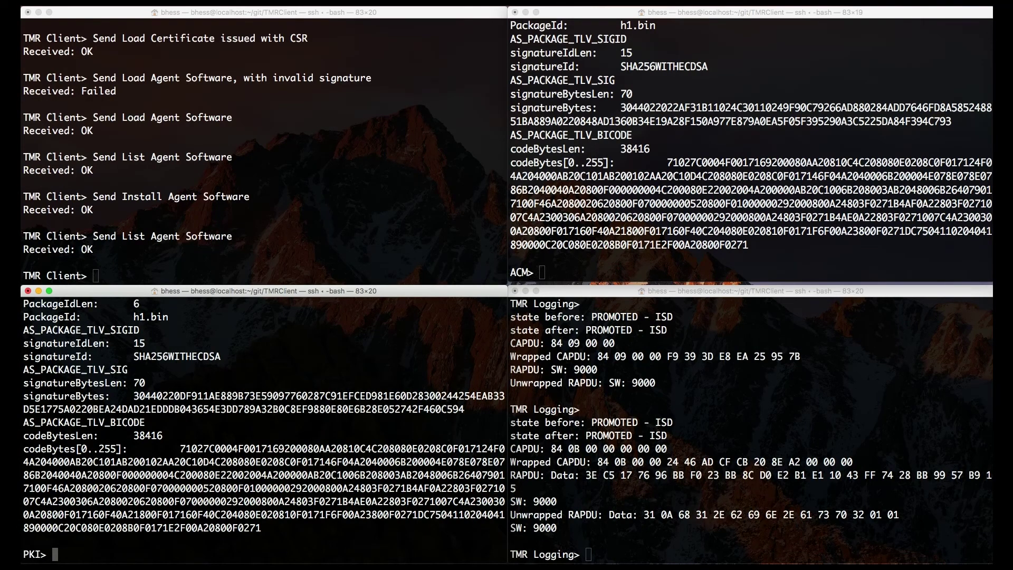
{"action": "left_click", "coordinate": [242, 126]}
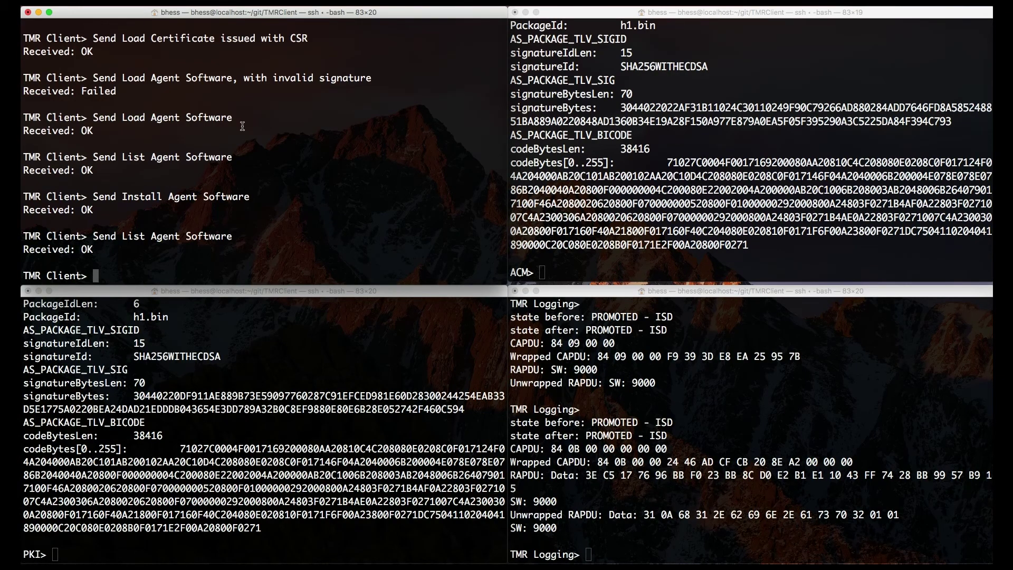
{"action": "type", "text": "tmr:ldas"}
- Send the re-signed agent software to TMR with tmr:ldas and confirm SW 9000 in the log
{"action": "key", "text": "Return"}
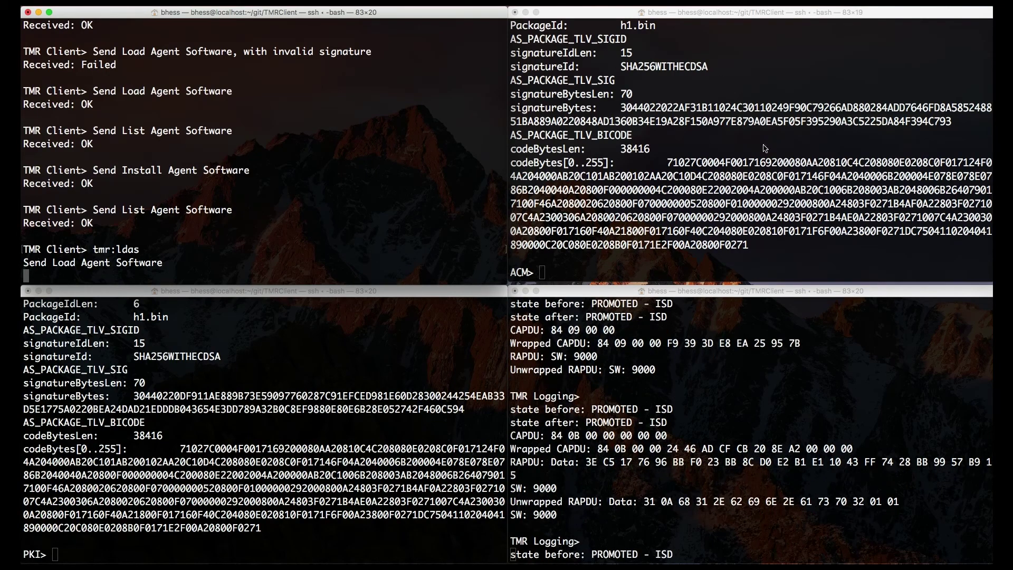
{"action": "left_click", "coordinate": [717, 388]}
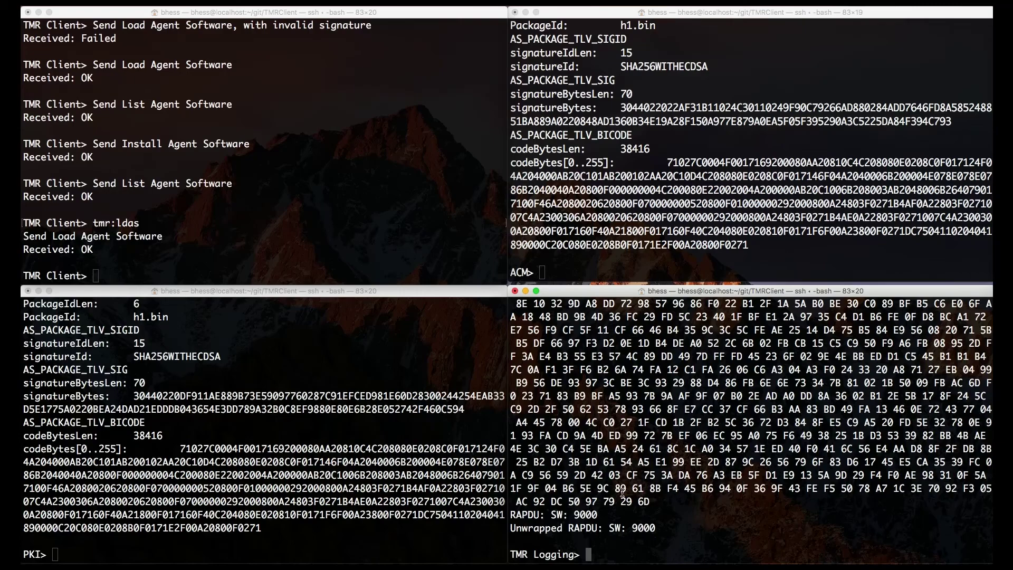
{"action": "double_click", "coordinate": [584, 513]}
{"action": "left_click", "coordinate": [342, 194]}
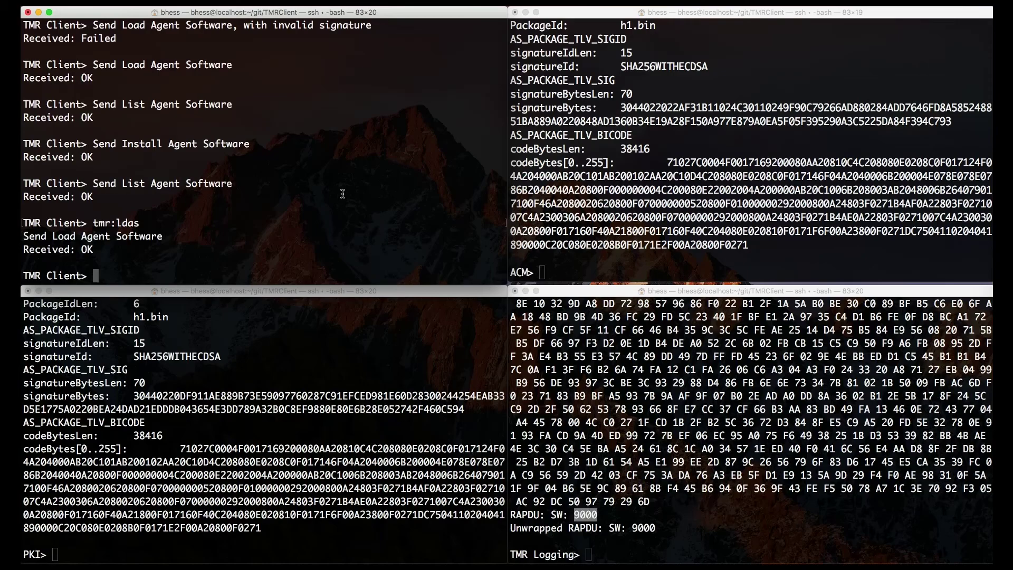
- Install the agent software with tmr:inas, then run tmr:app:imgenc:1 to encrypt the logo
{"action": "type", "text": "tmr:inas"}
{"action": "key", "text": "Return"}
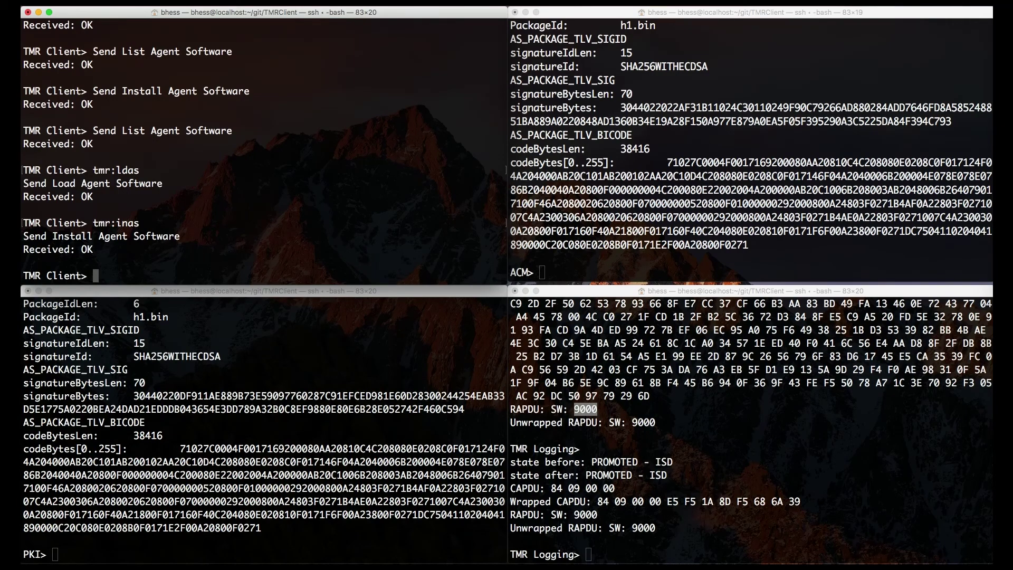
{"action": "type", "text": "tmr:app:imgenc:1"}
{"action": "key", "text": "Return"}
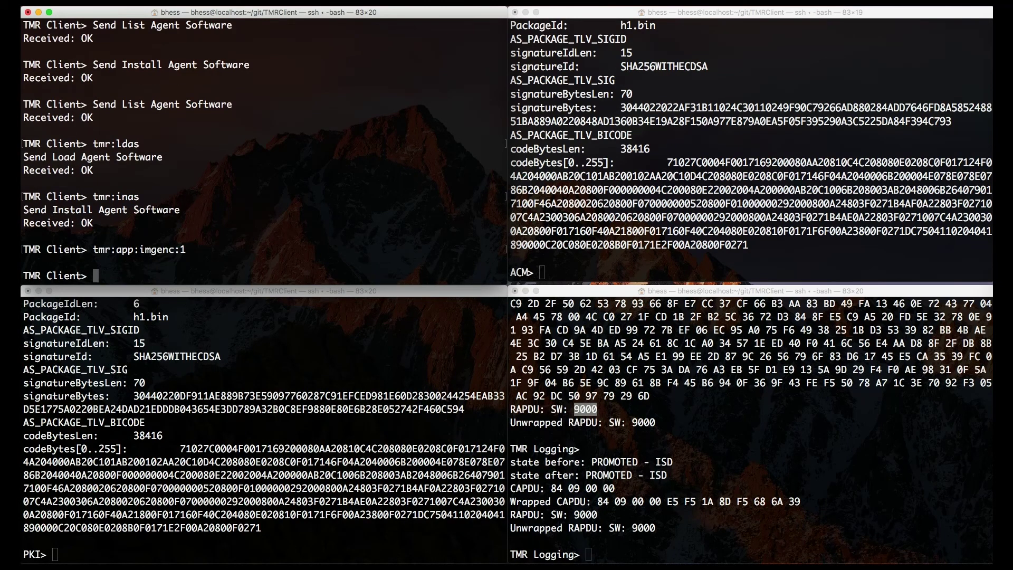
{"action": "key", "text": "ctrl+Left"}
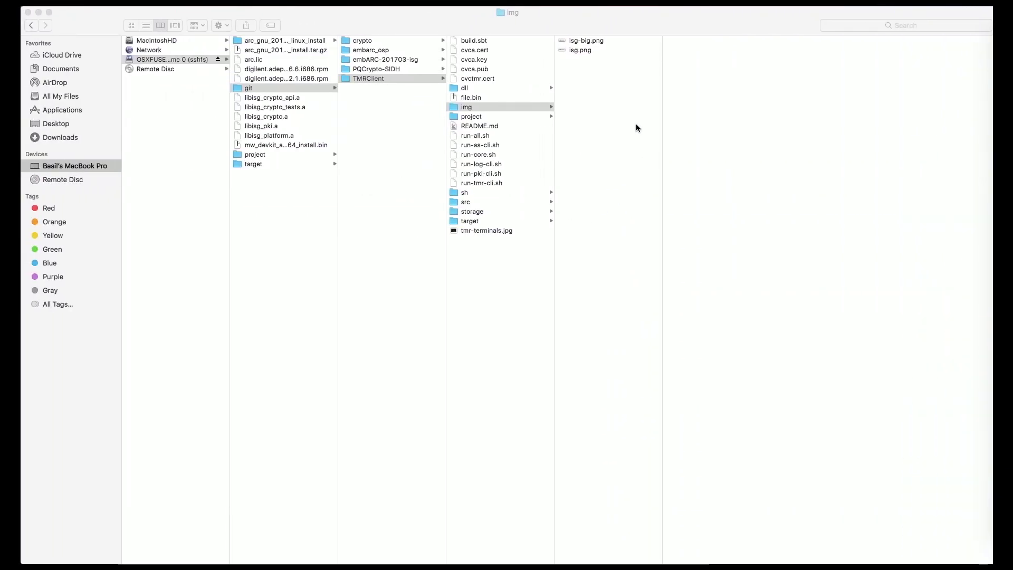
- Open isg-big.png and the encrypted 1-isg-big.png from the img folder in Preview for comparison
{"action": "left_click", "coordinate": [478, 108]}
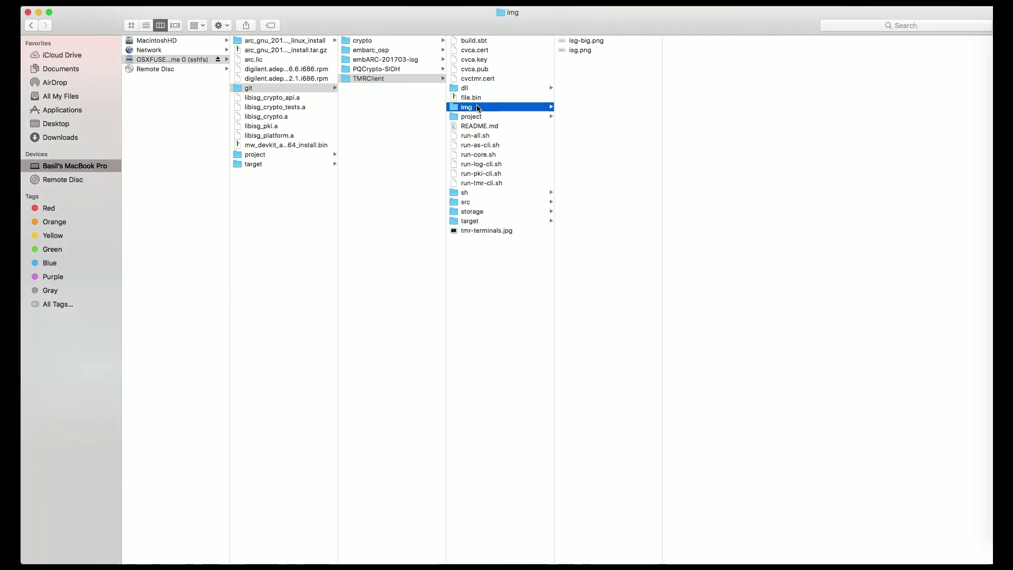
{"action": "left_click", "coordinate": [146, 26]}
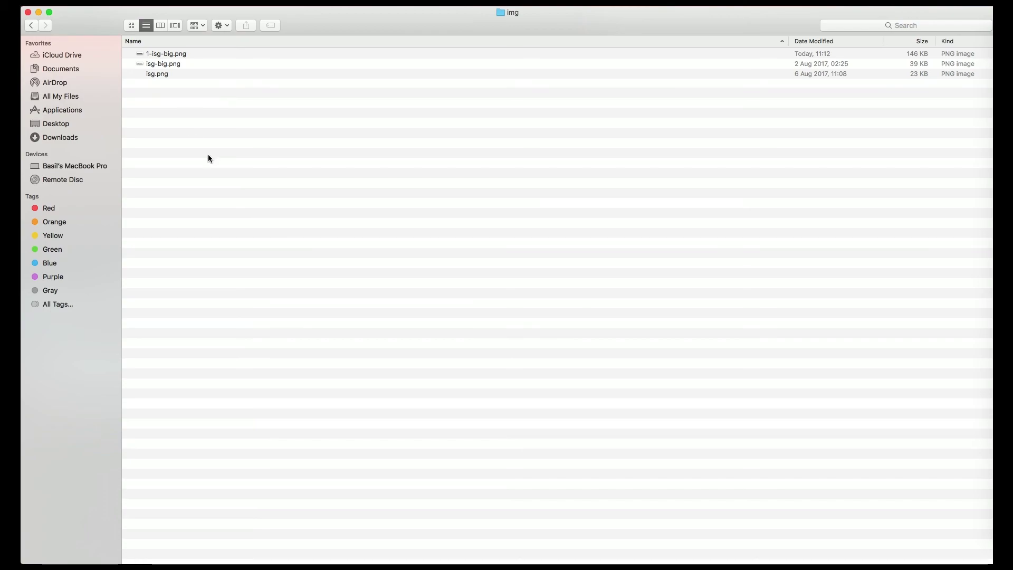
{"action": "double_click", "coordinate": [163, 68]}
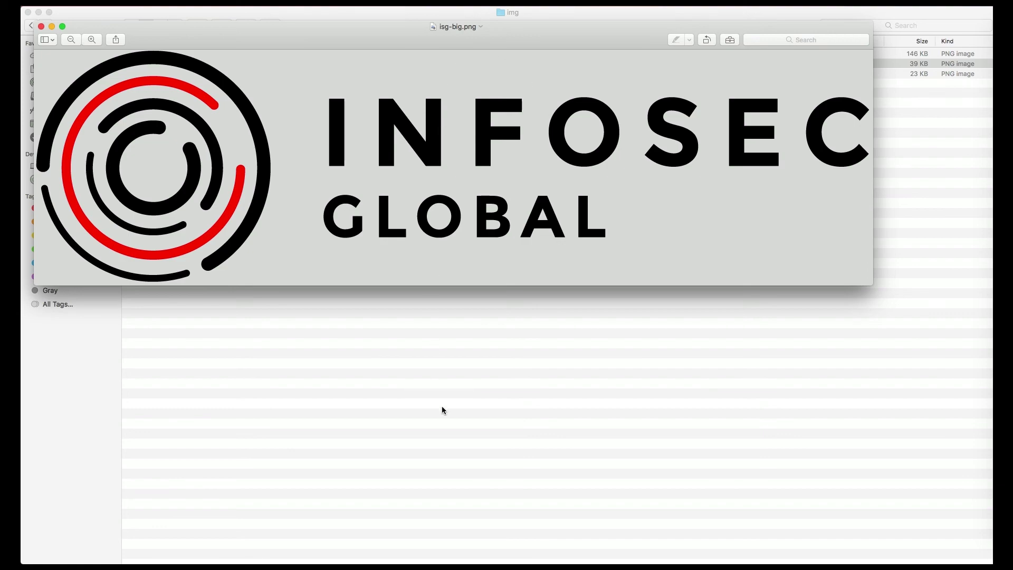
{"action": "key", "text": "super+w"}
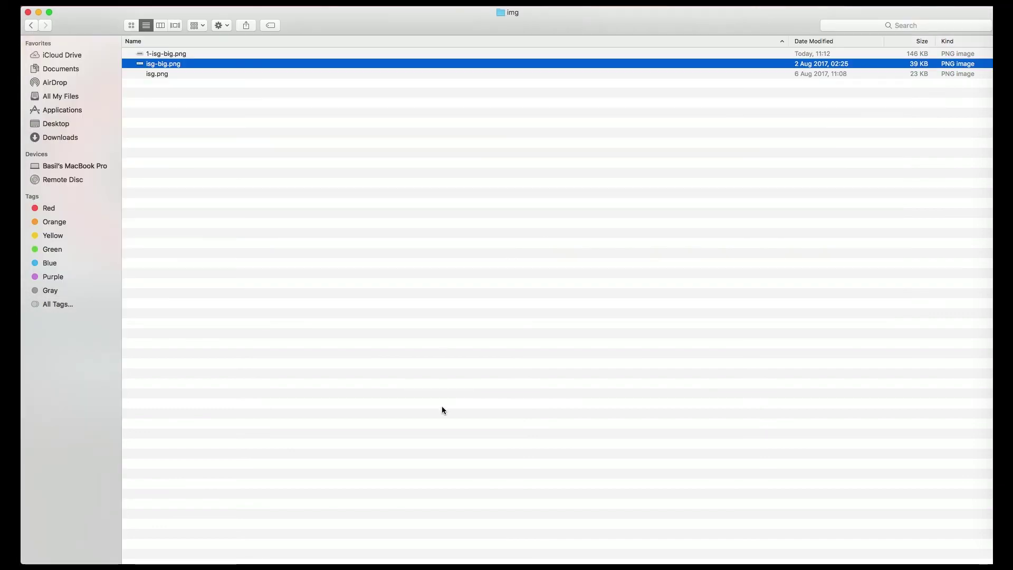
{"action": "double_click", "coordinate": [290, 53]}
{"action": "left_click_drag", "start_coordinate": [429, 39], "coordinate": [417, 288]}
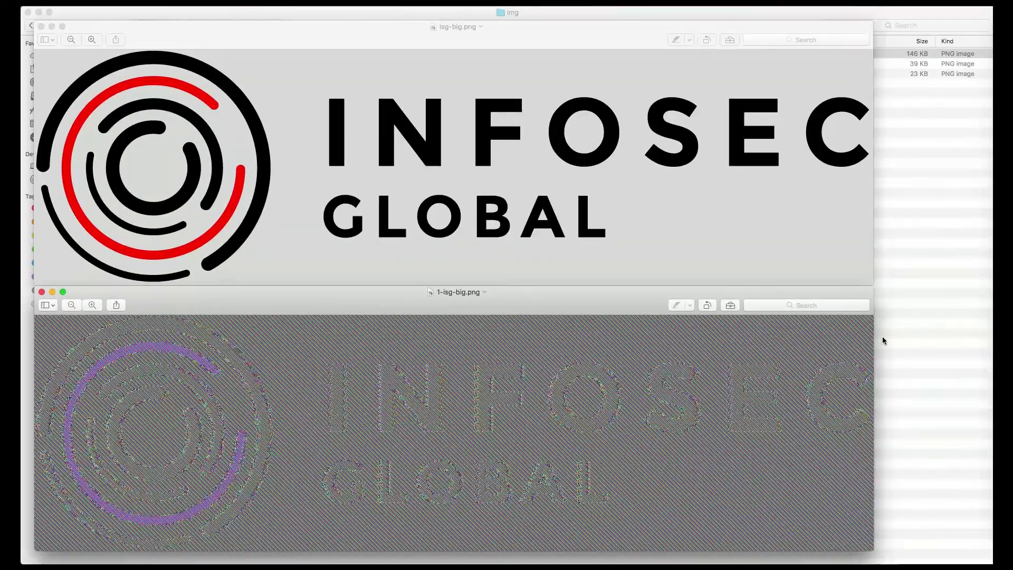
{"action": "key", "text": "ctrl+Right"}
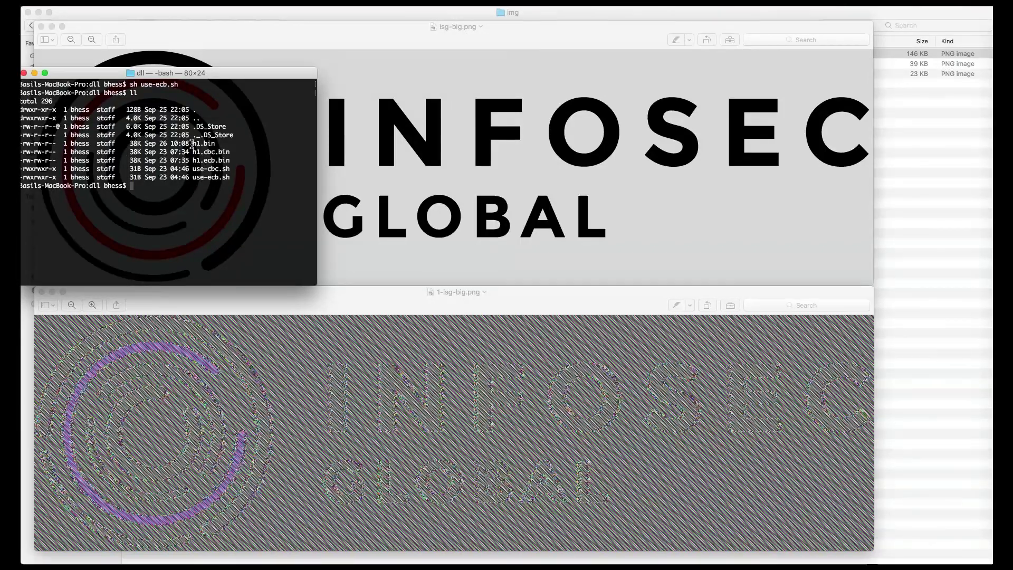
- Copy h1.cbc.bin over h1.bin with cp h1.cbc.bin h1.bin
{"action": "left_click_drag", "start_coordinate": [192, 152], "coordinate": [228, 152]}
{"action": "left_click", "coordinate": [203, 220]}
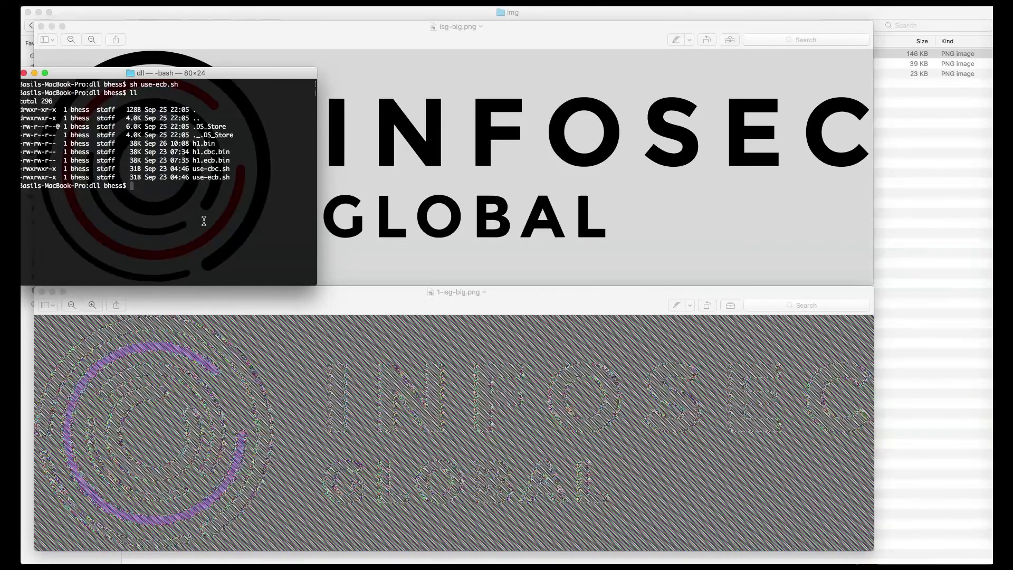
{"action": "type", "text": "cp h1.cbc."}
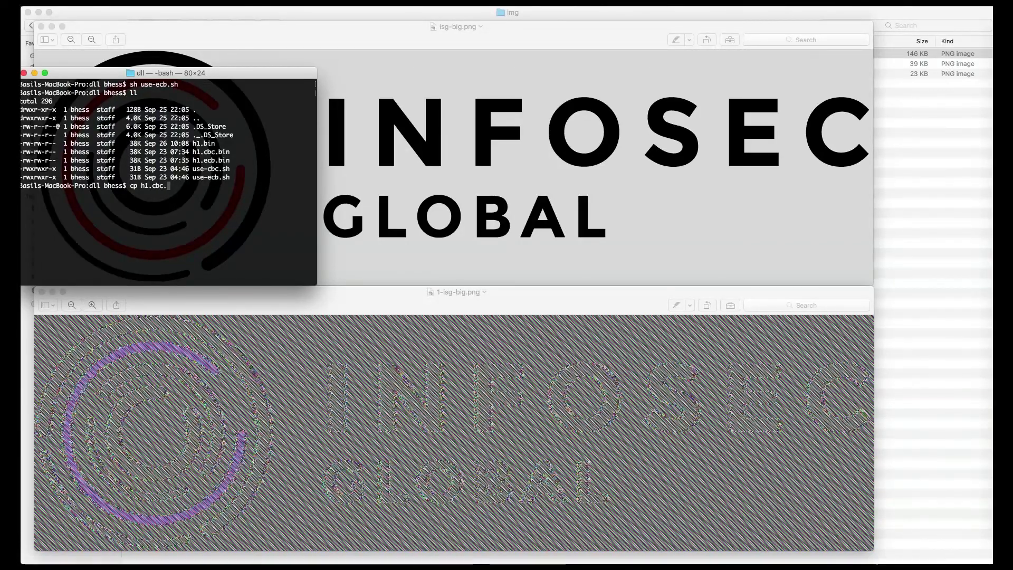
{"action": "key", "text": "Tab"}
{"action": "type", "text": "h1.bin"}
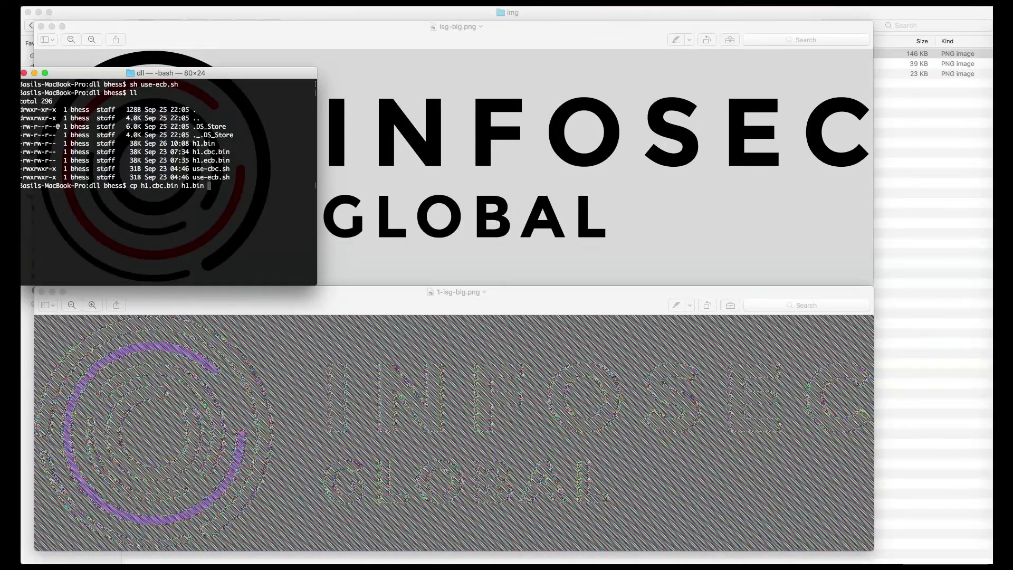
{"action": "key", "text": "Return"}
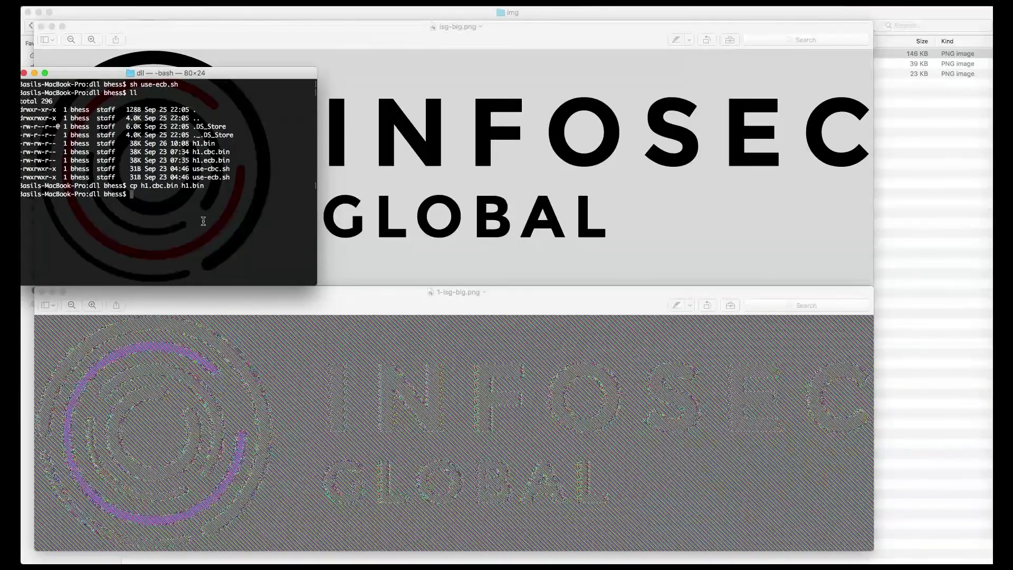
{"action": "key", "text": "ctrl+Right"}
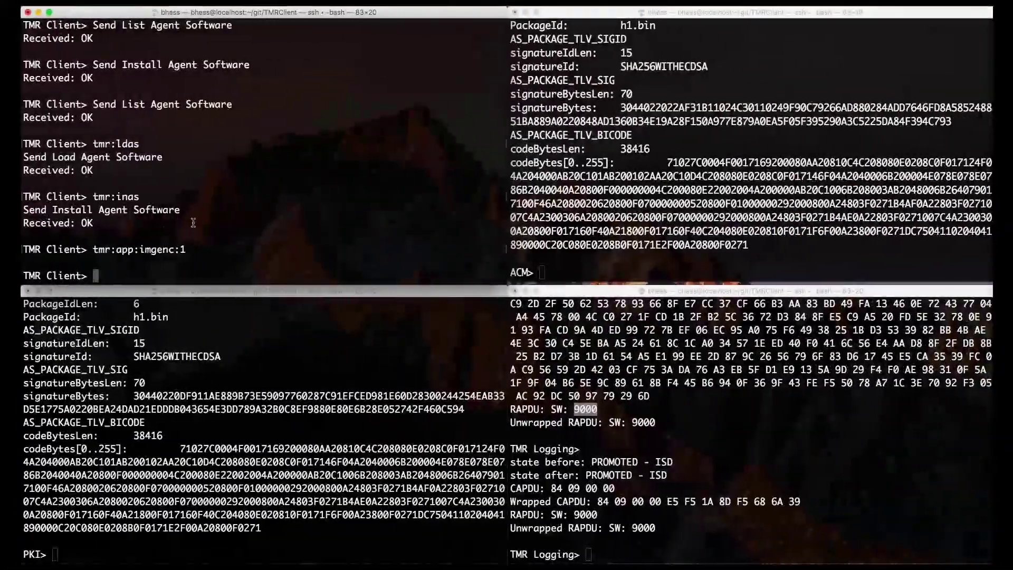
- Disable the expired agent software on TMR with tmr:dias:expired and delete it with tmr:deas
{"action": "left_click", "coordinate": [721, 195]}
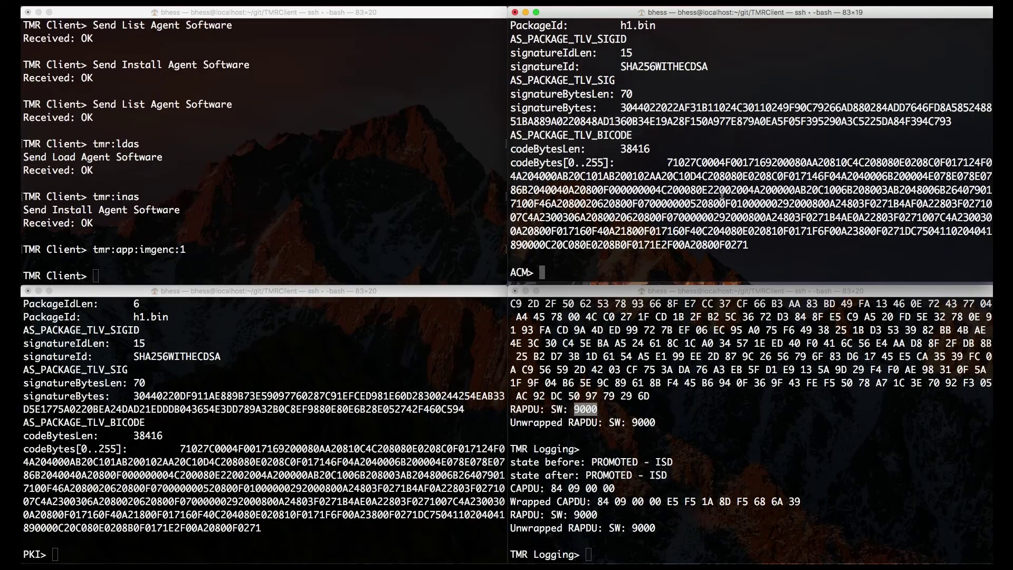
{"action": "left_click", "coordinate": [210, 84]}
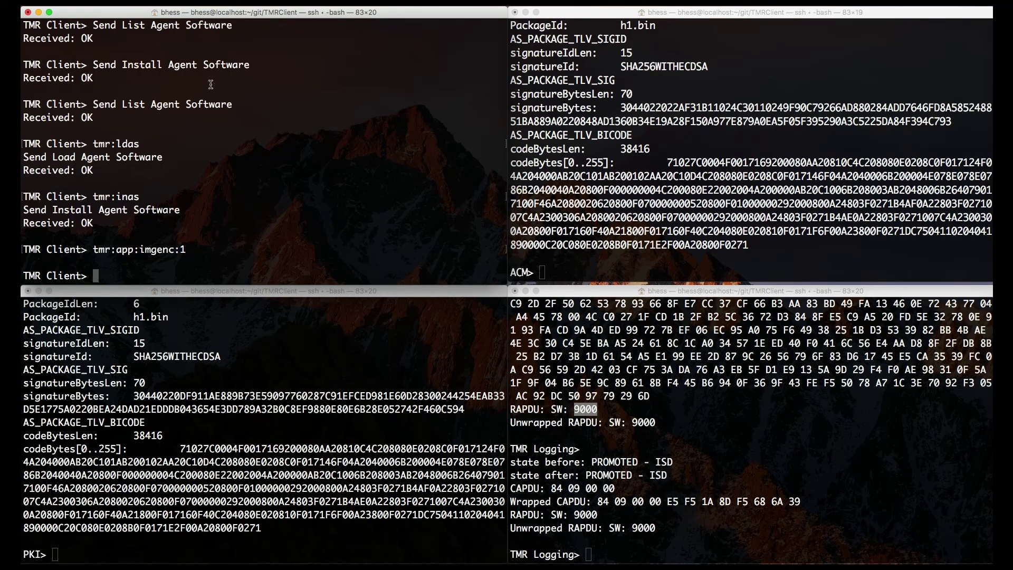
{"action": "type", "text": "tmr:dias:expired"}
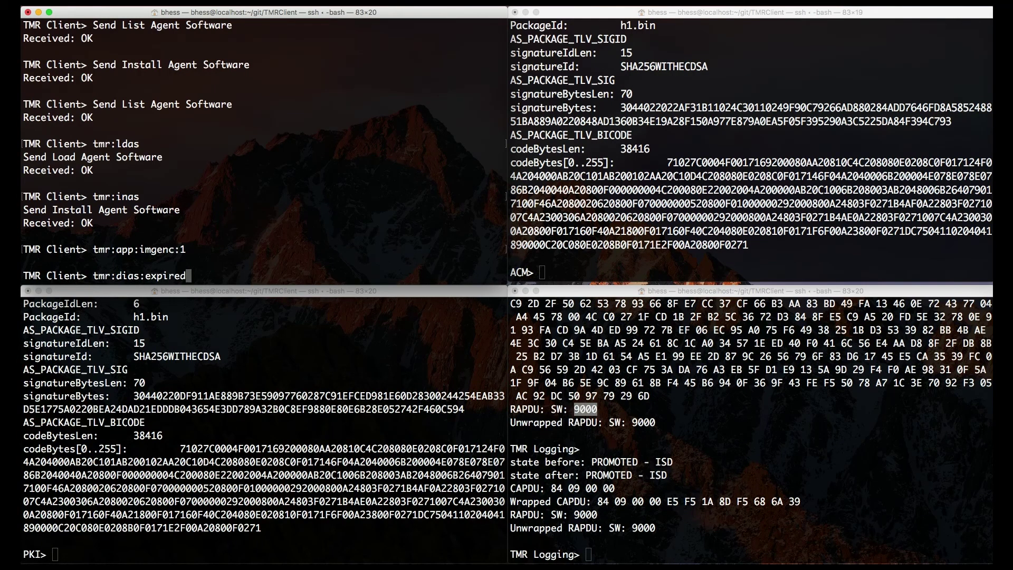
{"action": "key", "text": "Return"}
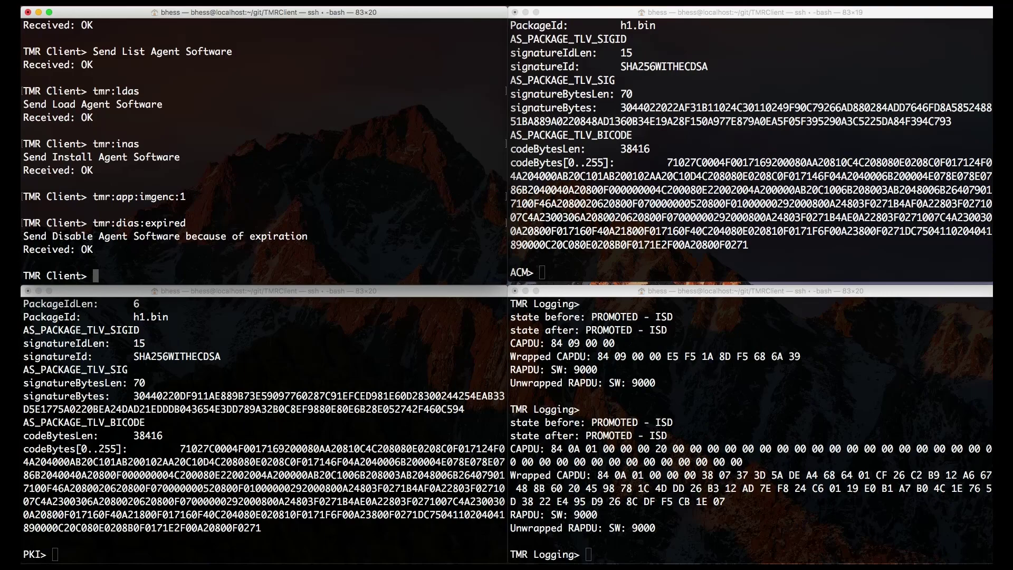
{"action": "type", "text": "tmr:deas"}
{"action": "key", "text": "Return"}
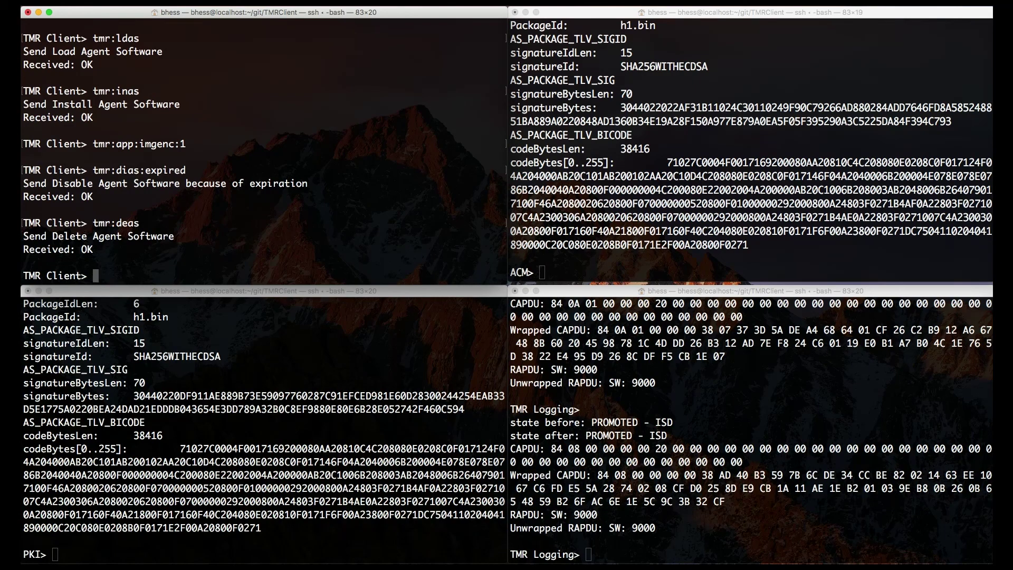
- Load the new h1.bin with acm:load, sign it with pki:sign, and send it with tmr:ldas
{"action": "left_click", "coordinate": [540, 244]}
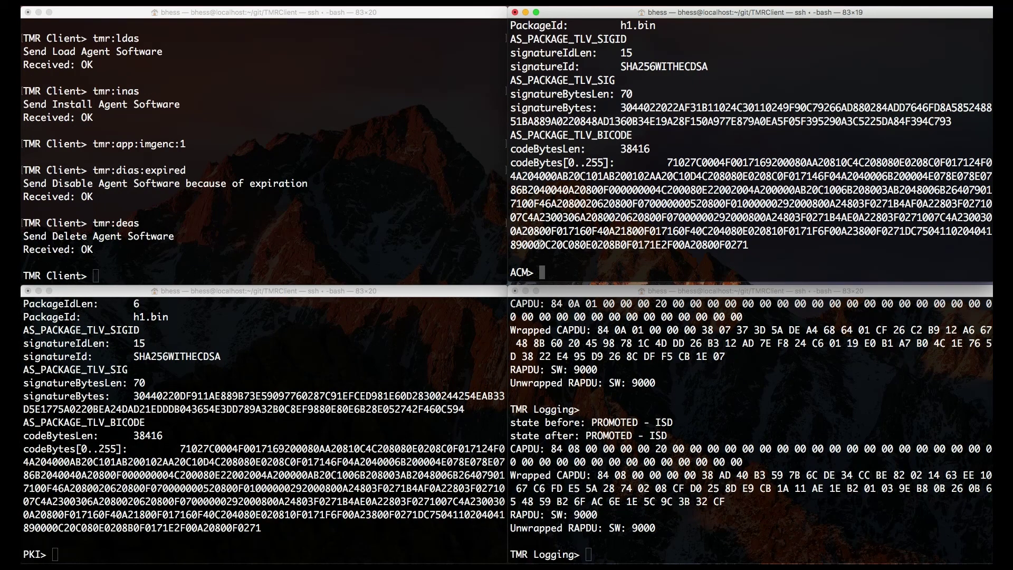
{"action": "type", "text": "acm:load"}
{"action": "key", "text": "Return"}
{"action": "left_click", "coordinate": [186, 455]}
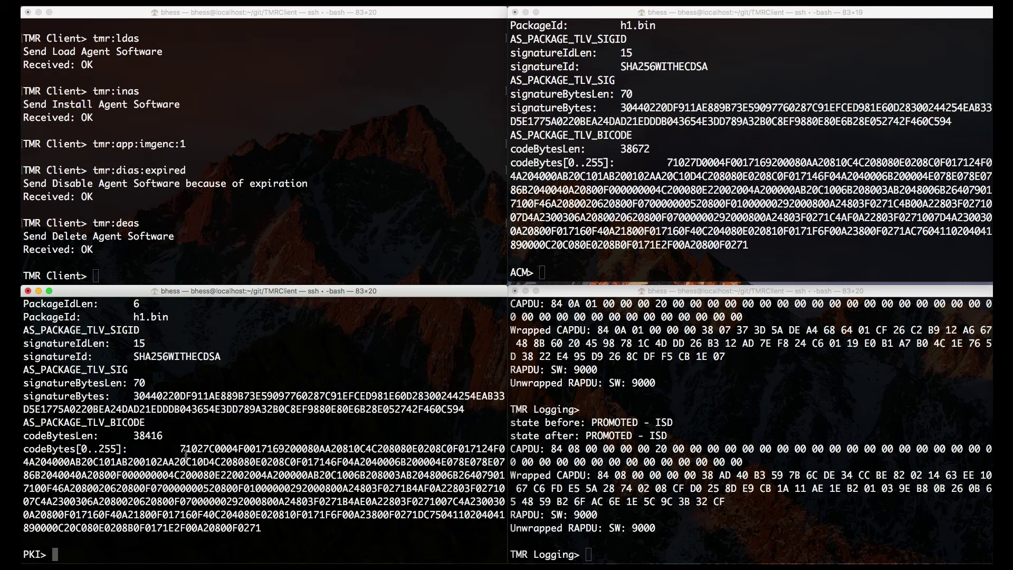
{"action": "type", "text": "pki:signas"}
{"action": "key", "text": "Return"}
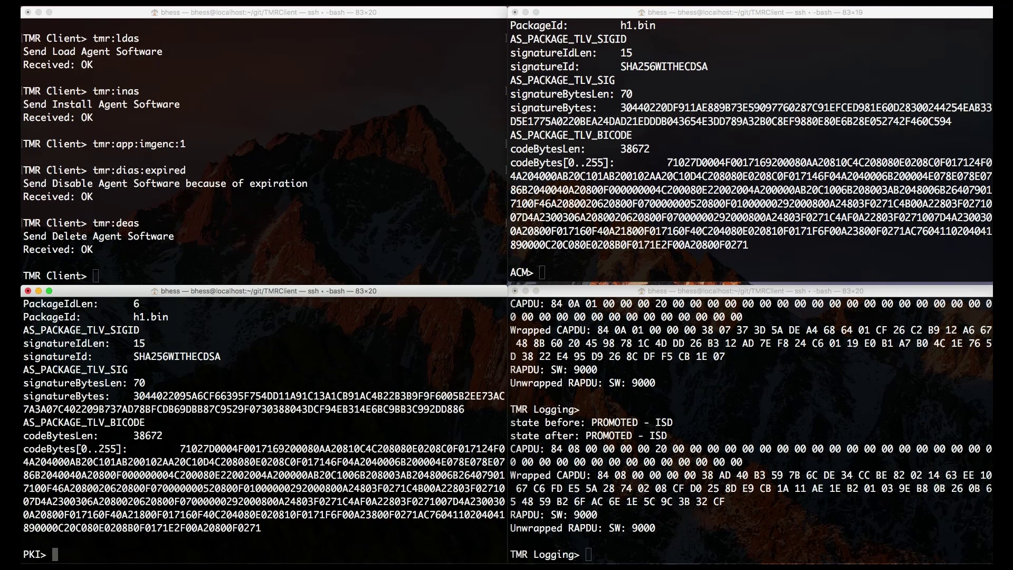
{"action": "left_click", "coordinate": [166, 160]}
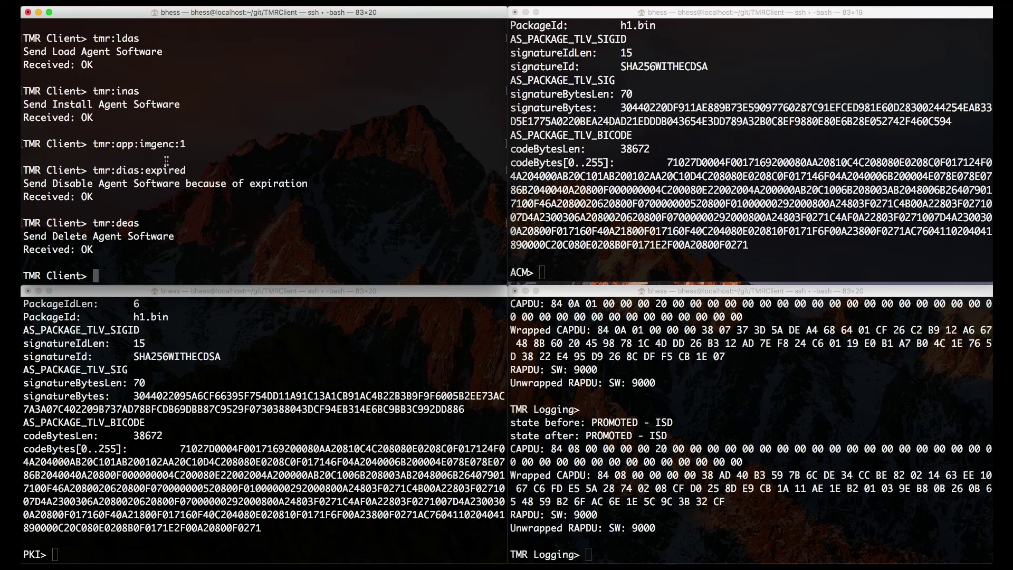
{"action": "type", "text": "tmr:ldas"}
{"action": "key", "text": "Return"}
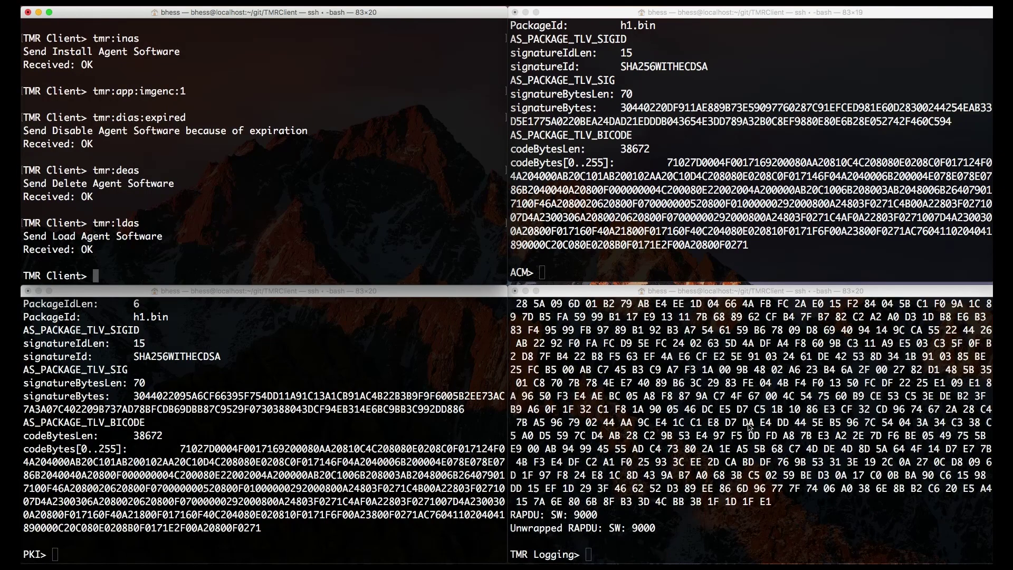
- Run tmr:app:imgenc:2 in the TMR client to encrypt the logo again
{"action": "double_click", "coordinate": [588, 515]}
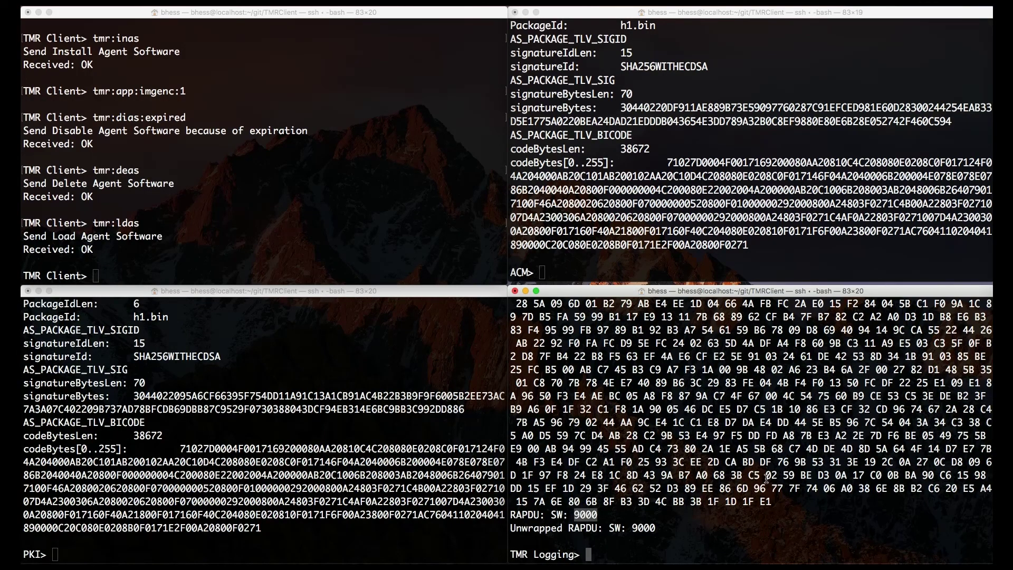
{"action": "left_click", "coordinate": [295, 228]}
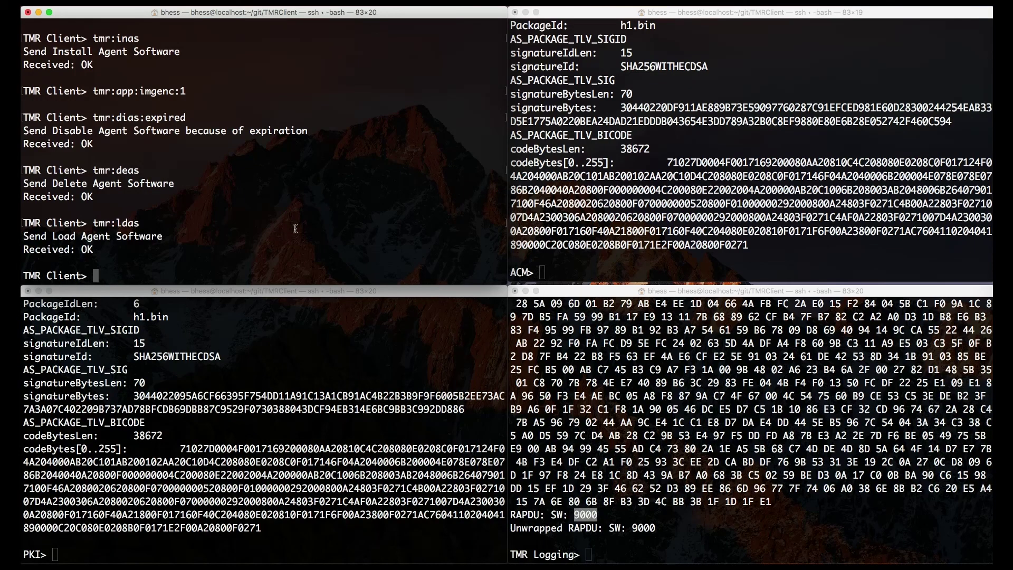
{"action": "type", "text": "tmr:app:imgenc:2"}
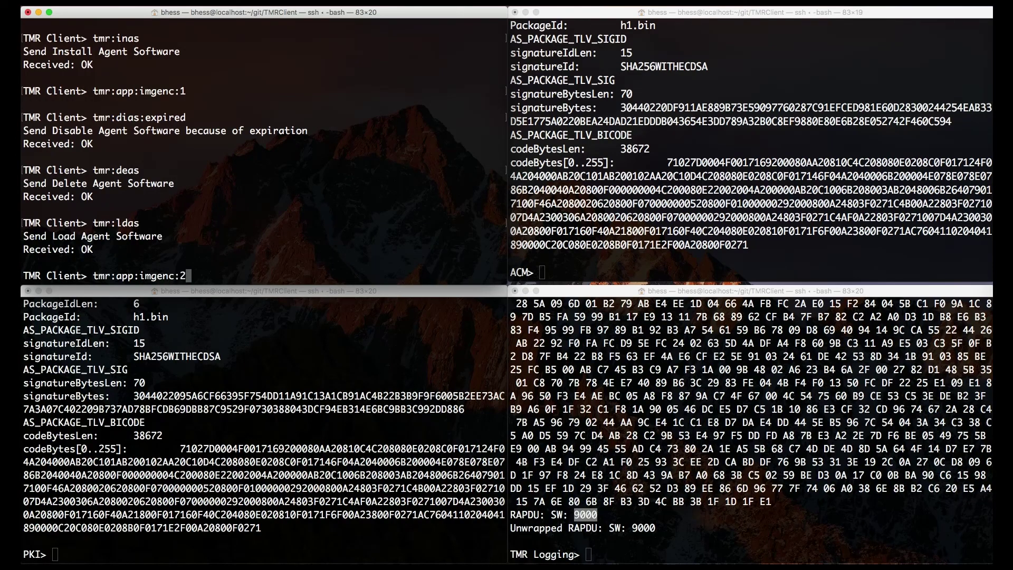
{"action": "key", "text": "Return"}
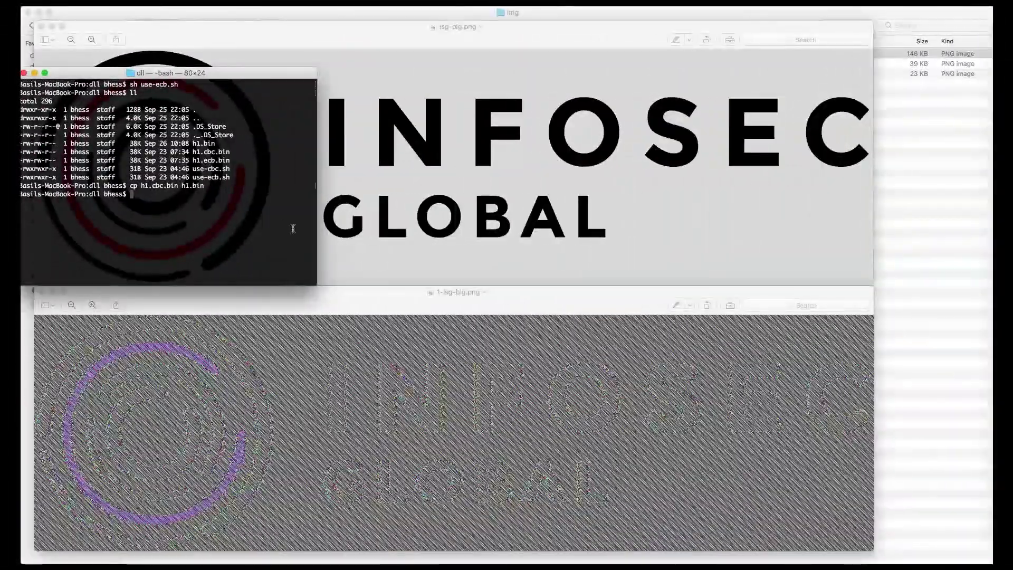
- Bring the Finder img folder window to the front
{"action": "left_click", "coordinate": [921, 199]}
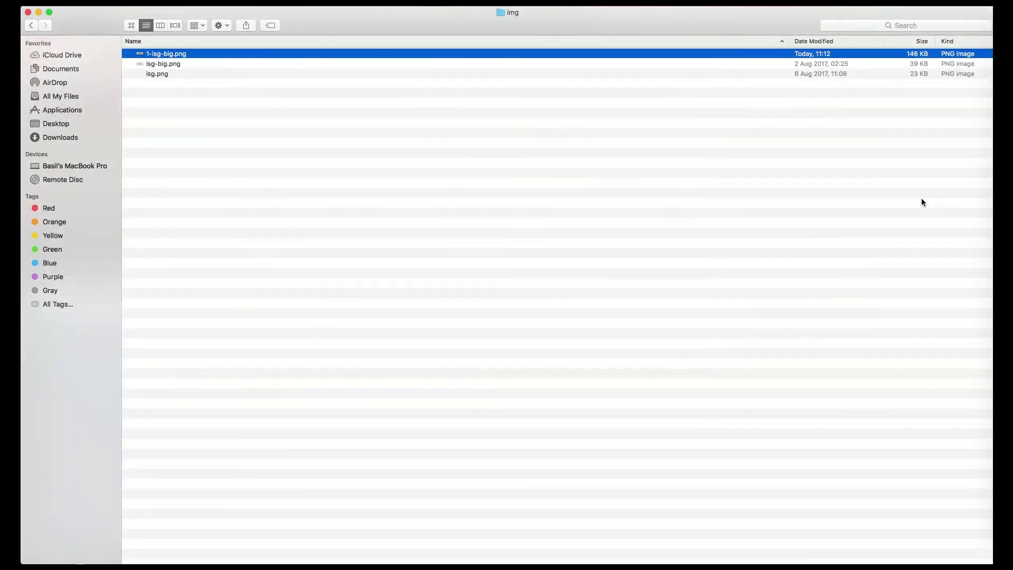